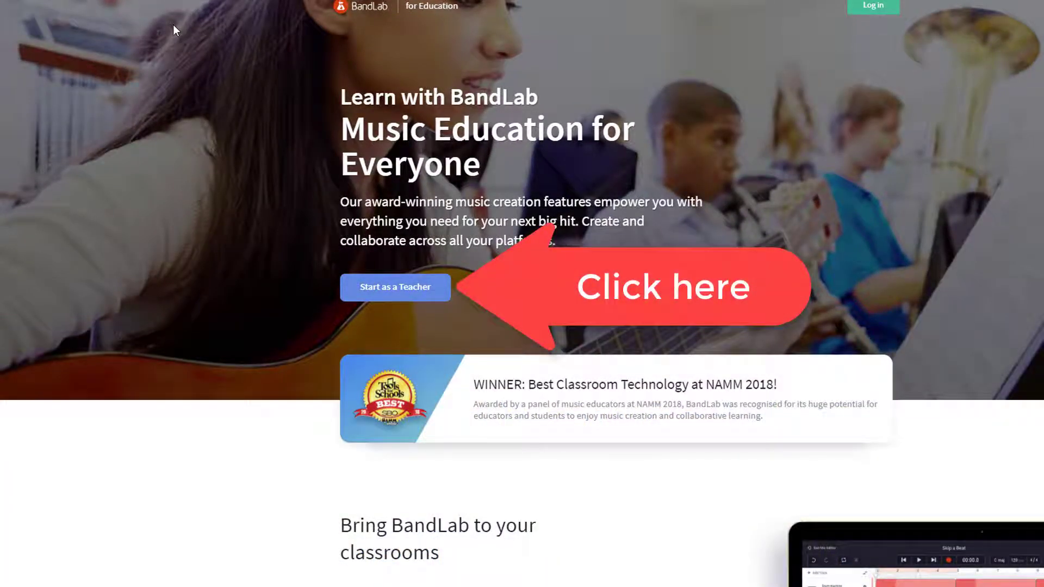
Sign up as a teacher and confirm the profile to reach the school setup step
left_click(392, 303)
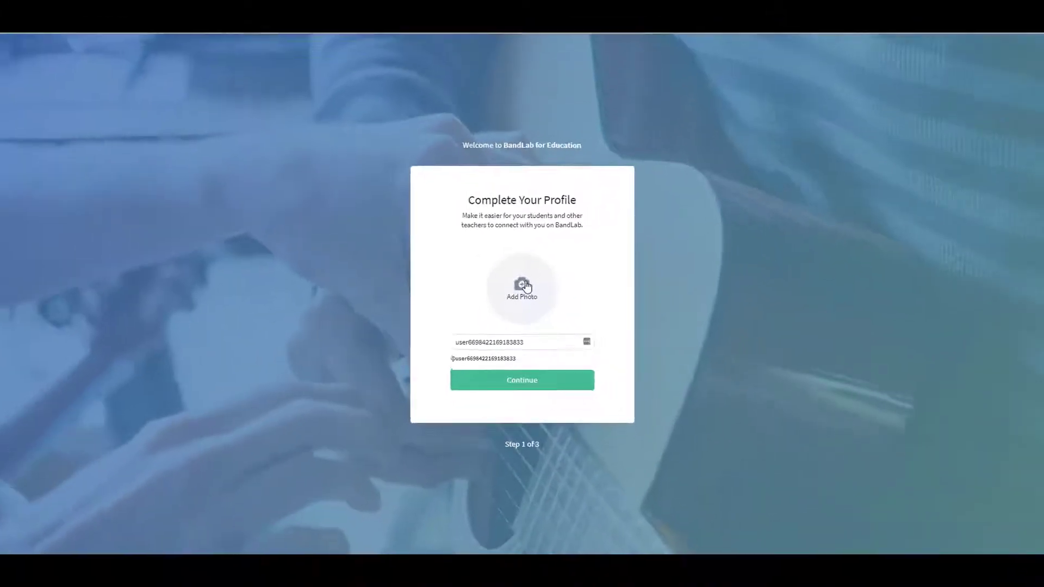
left_click(528, 389)
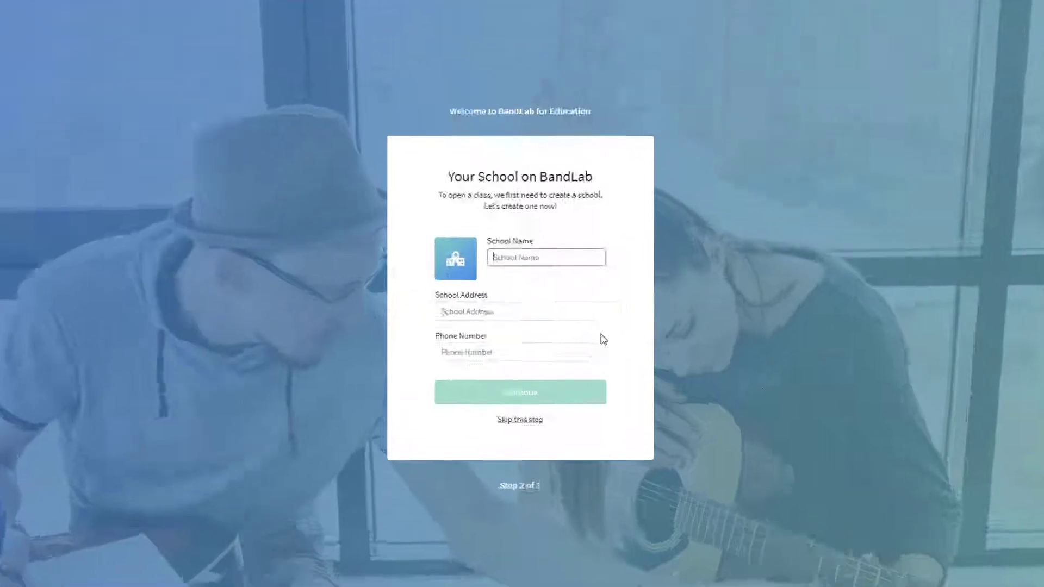
Name the school 'Inclusive Music School' and submit its details
type("Inclusiv")
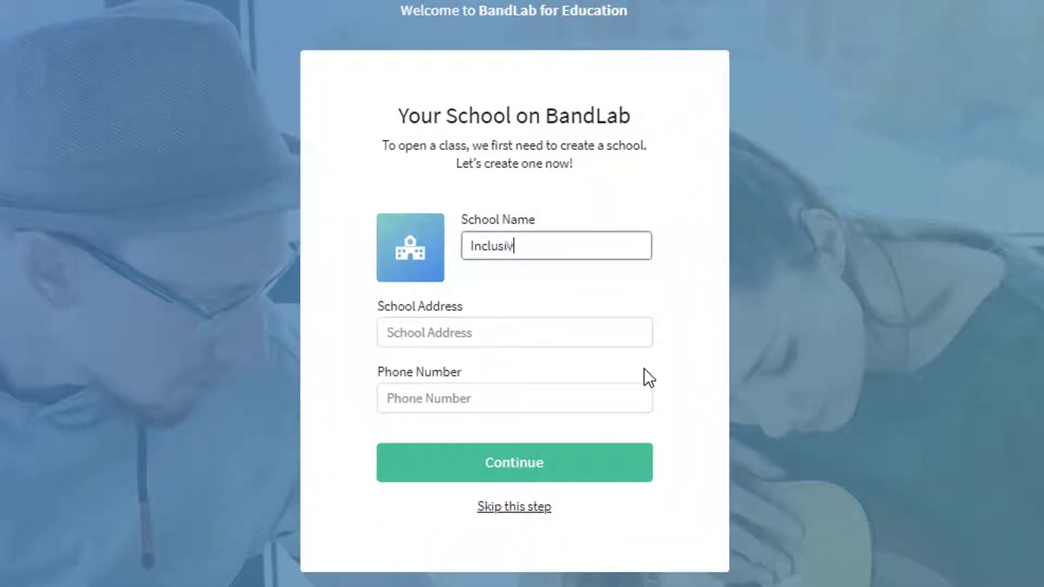
type("e Music School")
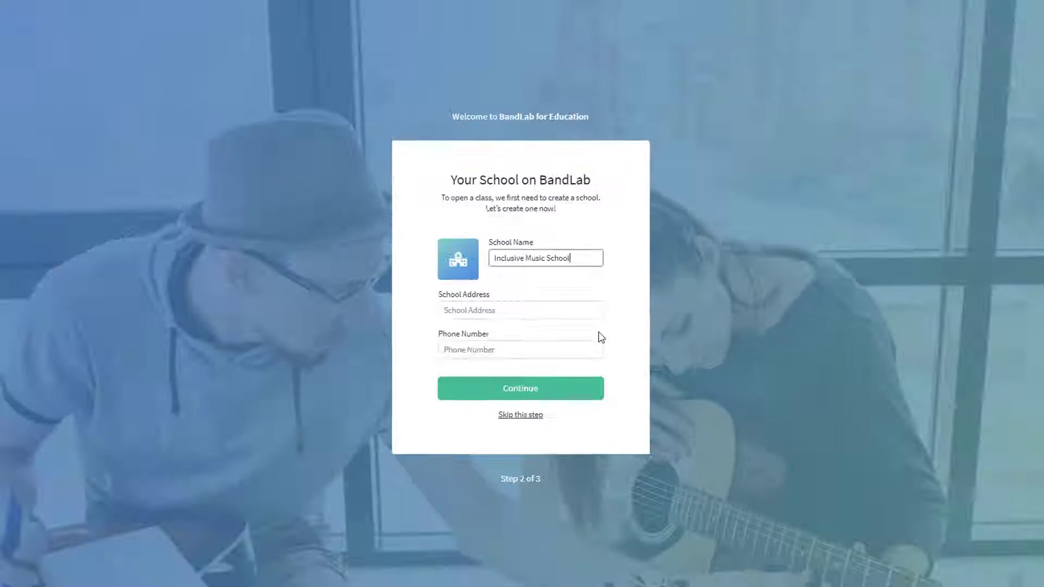
left_click(473, 390)
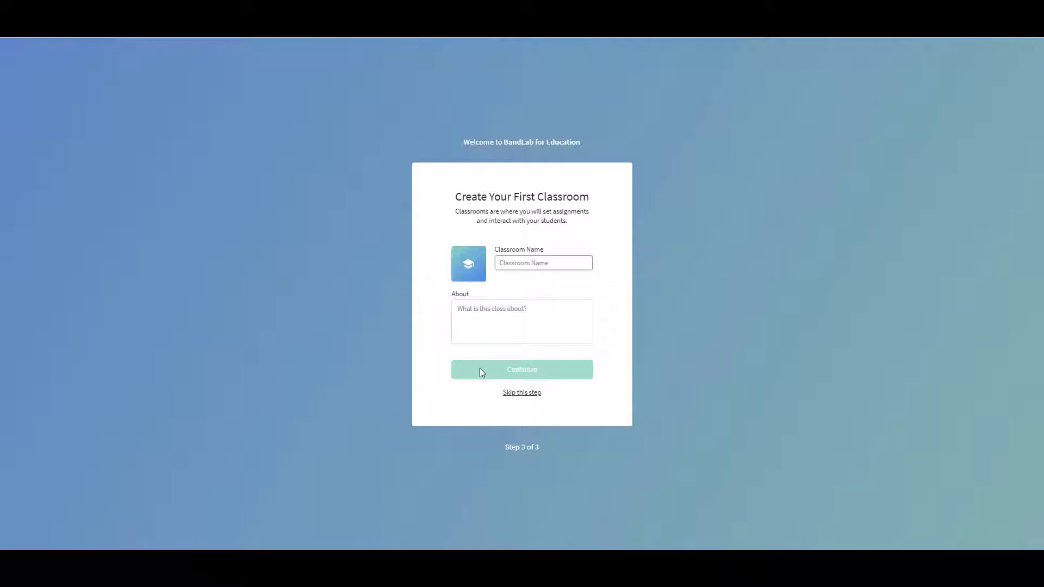
Name the classroom 'Genius School Year 5' with About text 'Creating compositions using music technology'
left_click(530, 398)
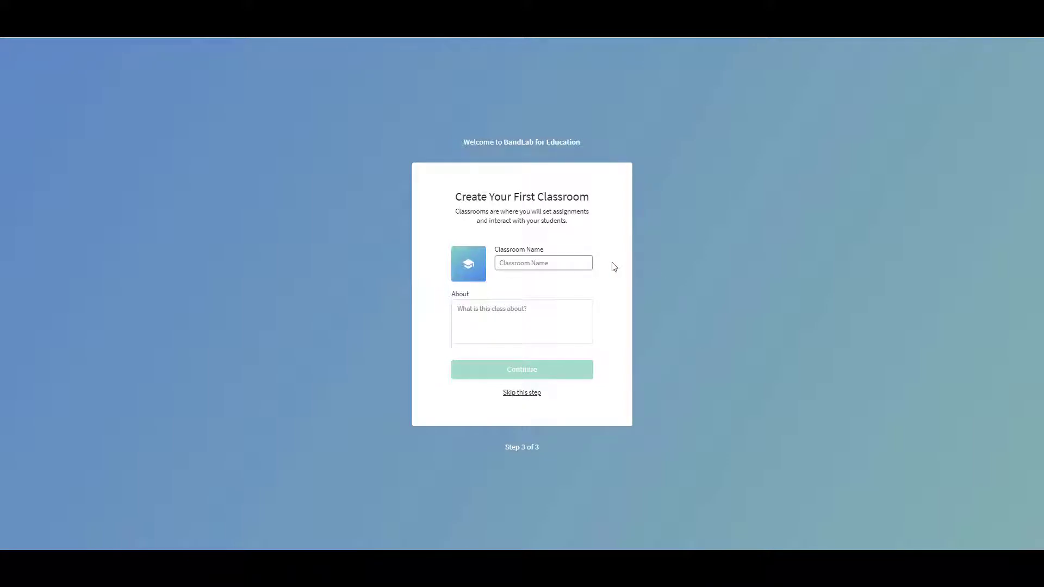
type("Genius School")
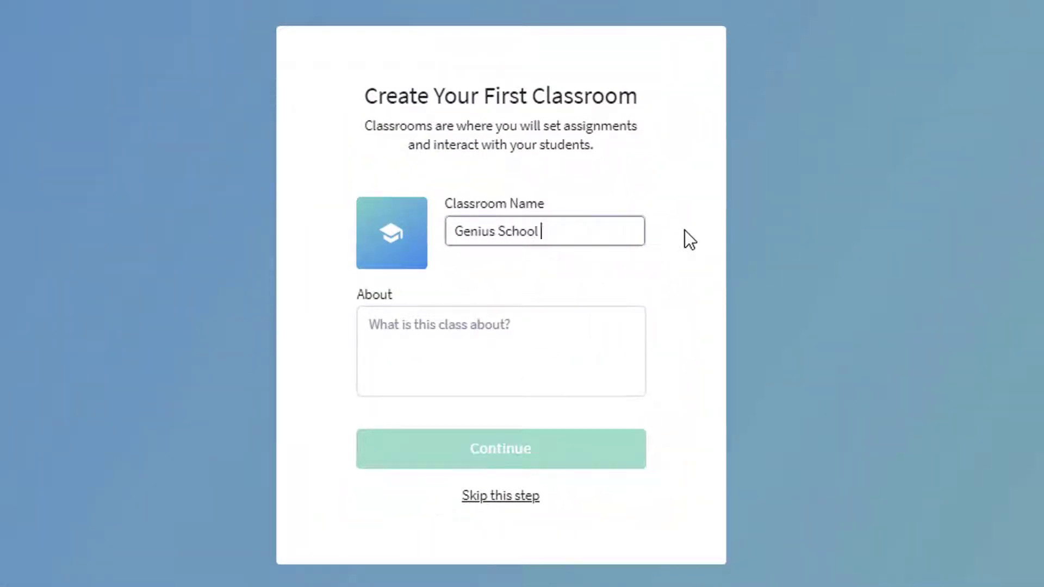
type(" Year 5")
left_click(466, 325)
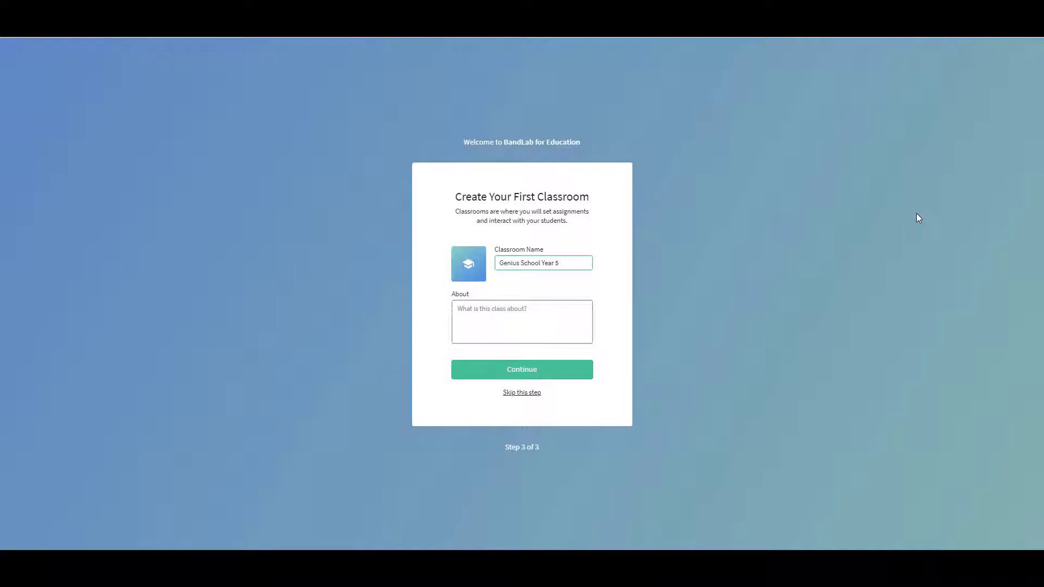
type("Creating com")
type("pos")
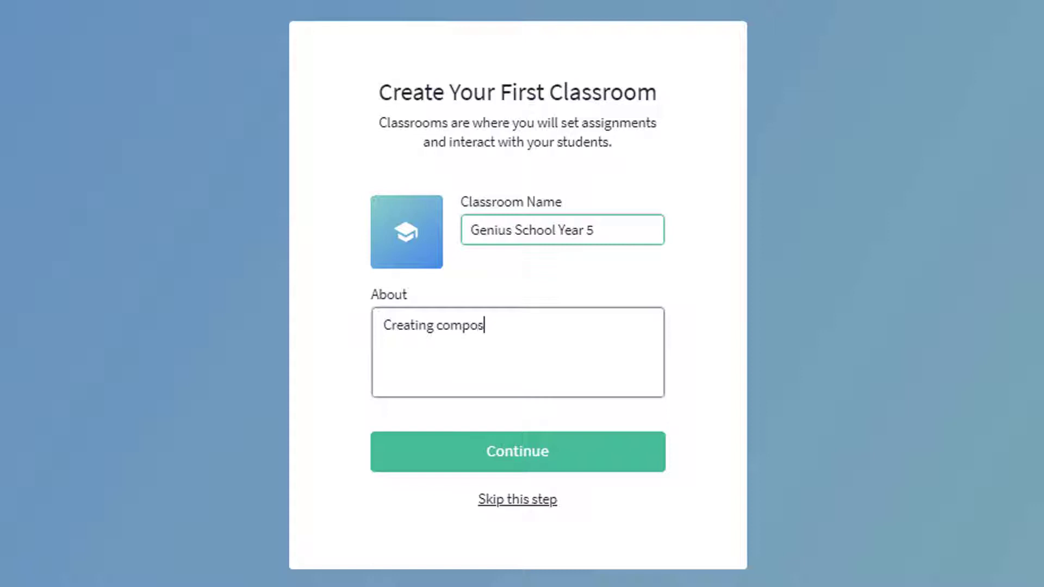
type("itions using ")
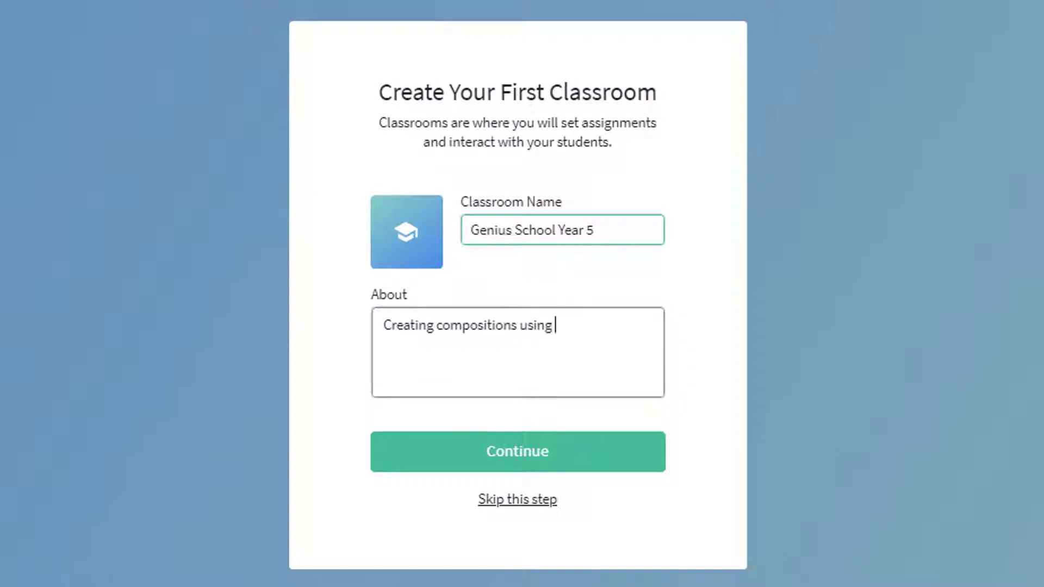
type("music technolog")
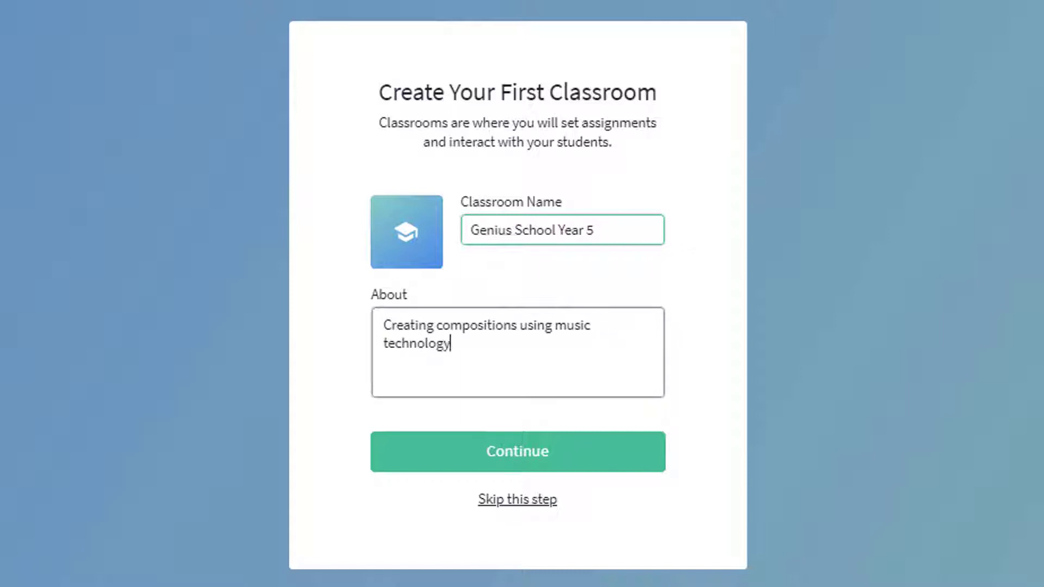
type("y")
Create the Year 5 classroom, then add and save a second class 'Genius School Year 6'
left_click(614, 456)
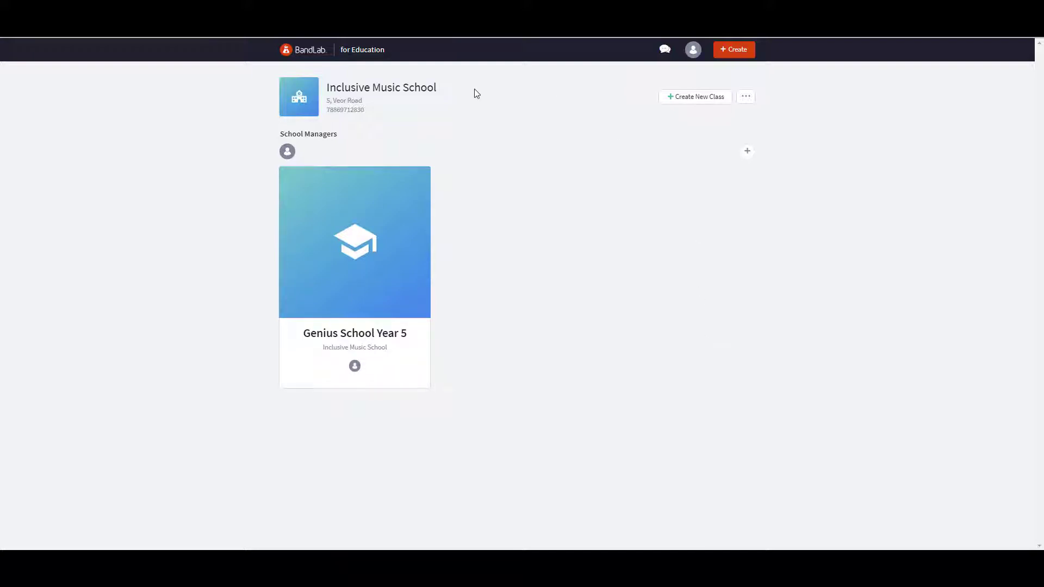
left_click(686, 99)
type("Genius School")
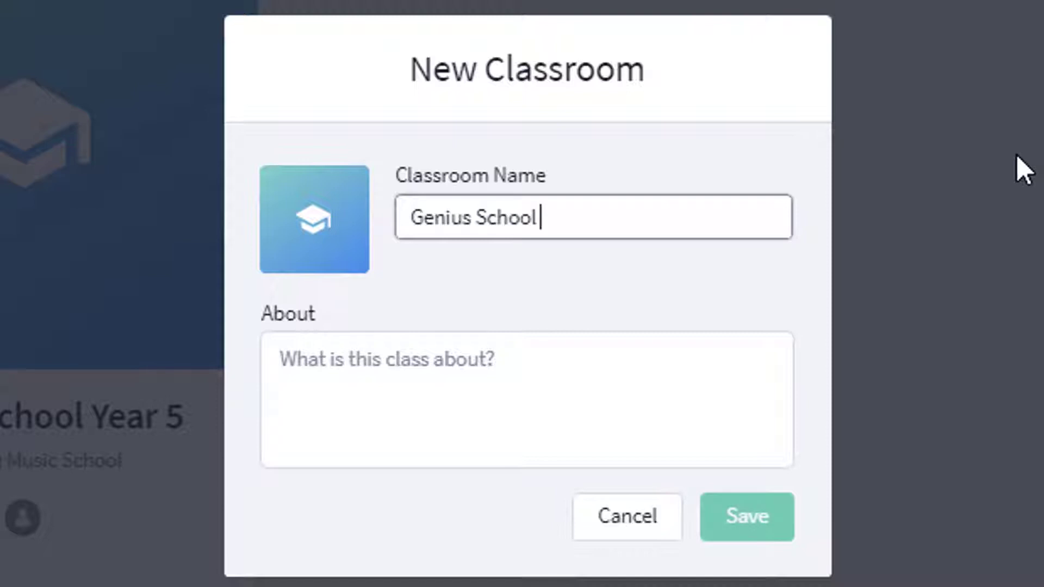
type(" Year 6")
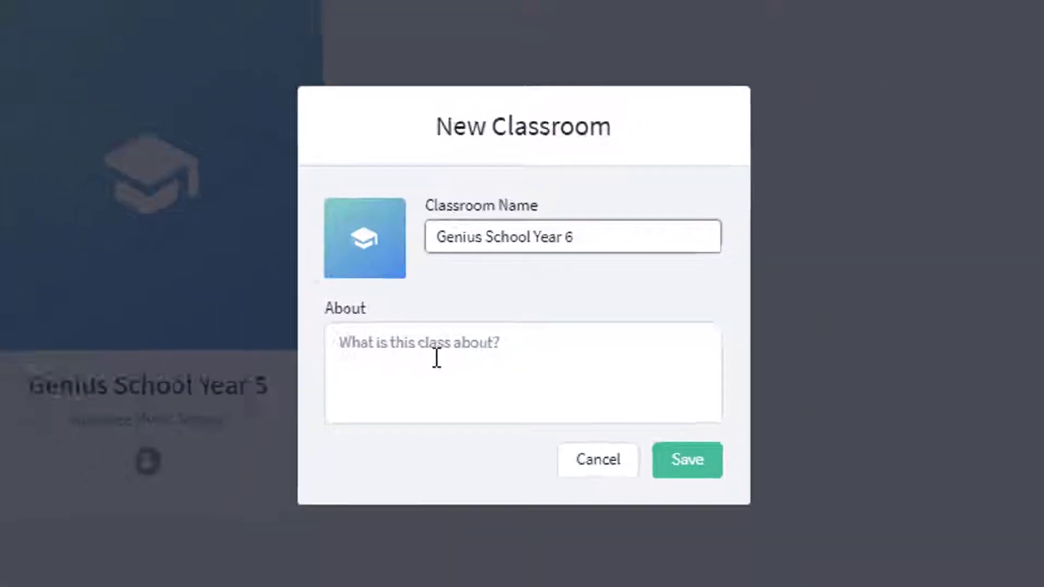
left_click(747, 516)
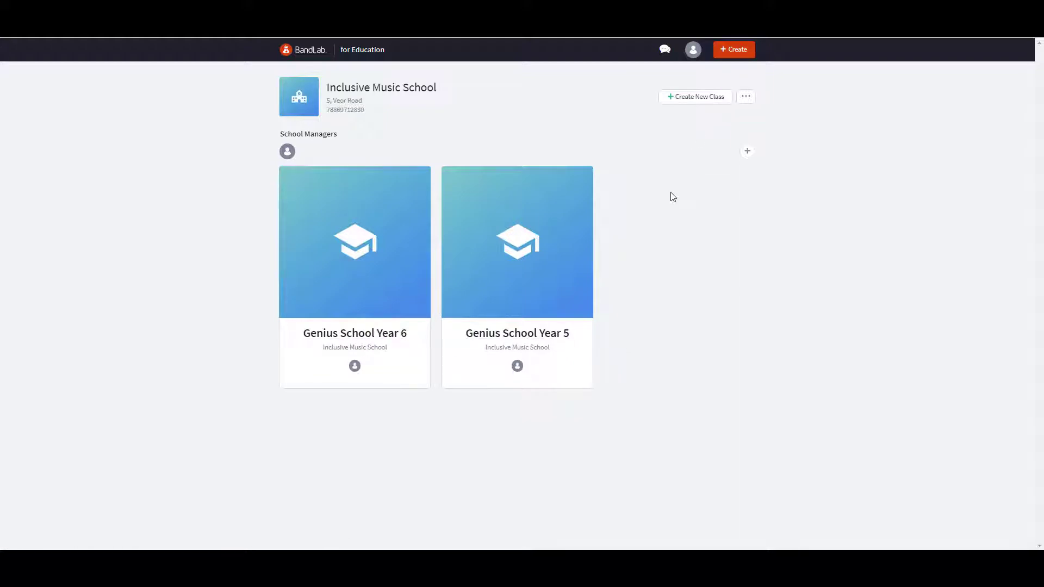
Open the Genius School Year 6 classroom's Invite Members dialog
left_click(303, 282)
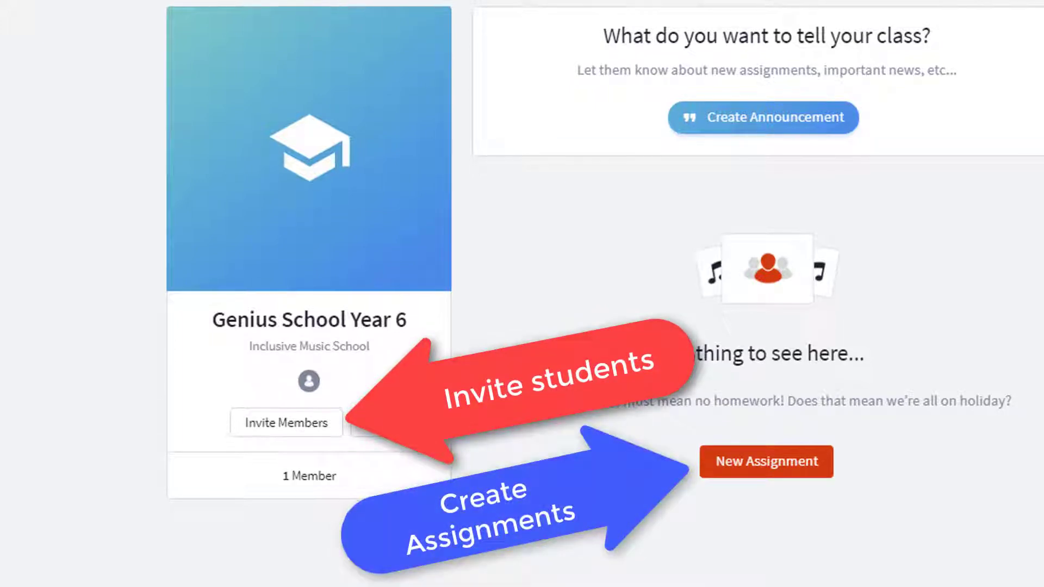
left_click(280, 425)
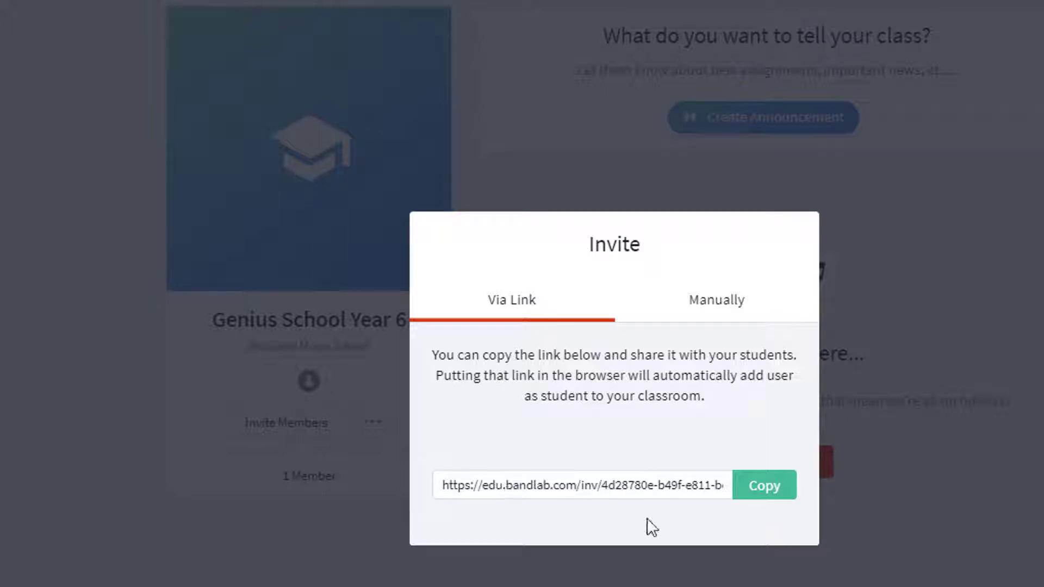
Copy the Year 6 invite link and load it in a new incognito tab
left_click(763, 489)
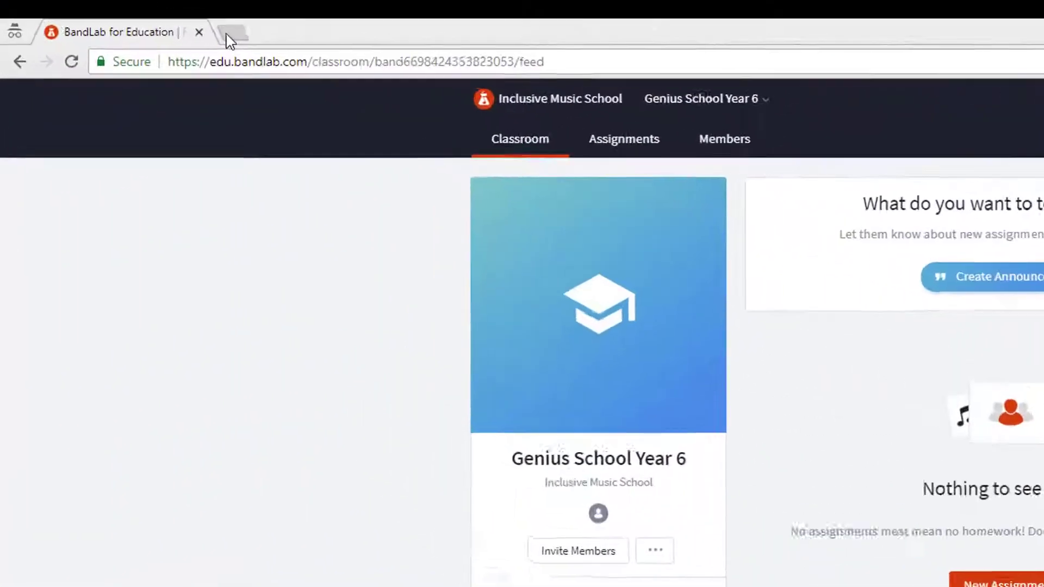
left_click(226, 33)
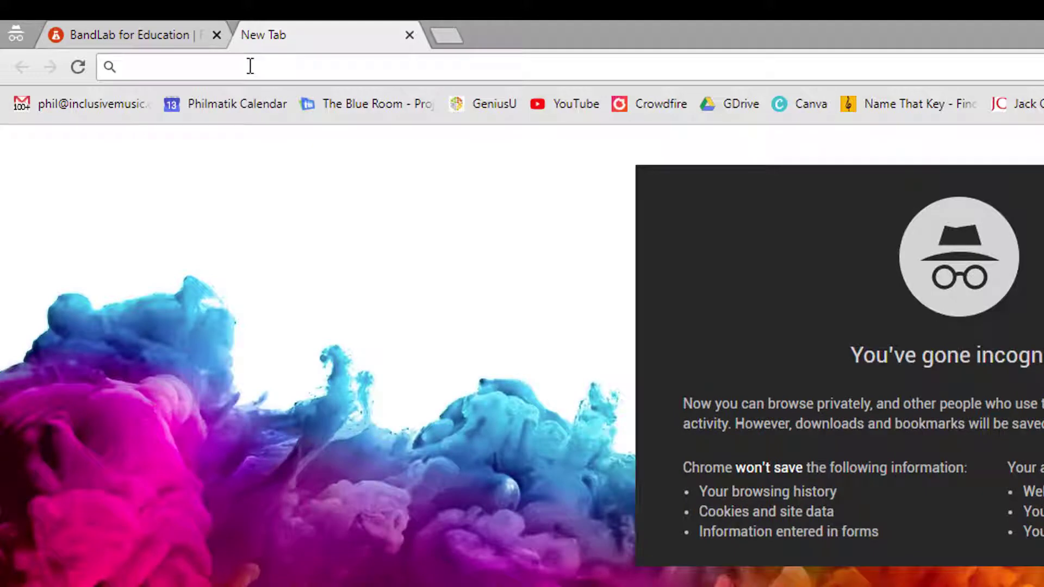
right_click(250, 65)
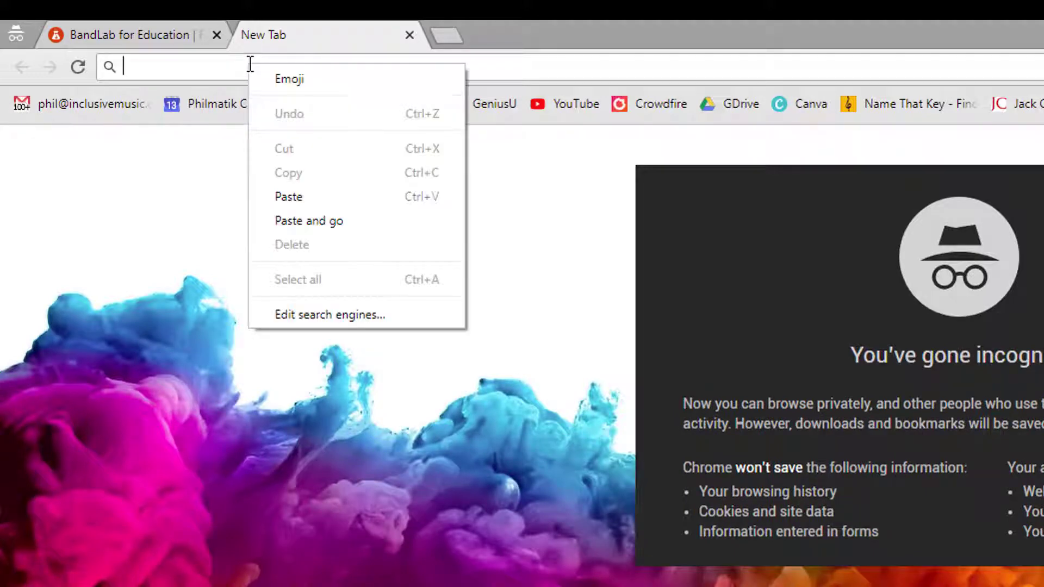
left_click(285, 199)
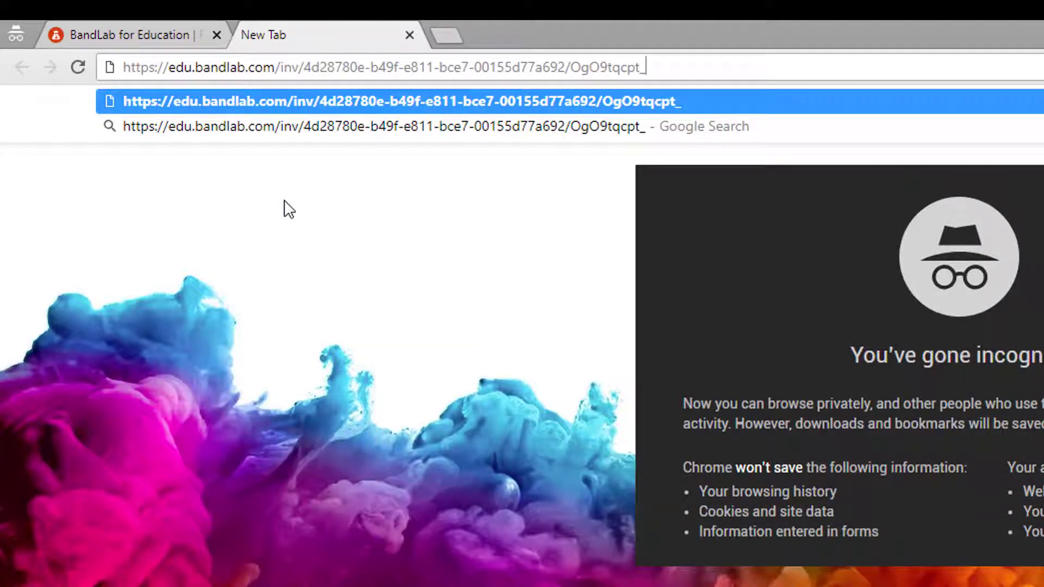
key("Return")
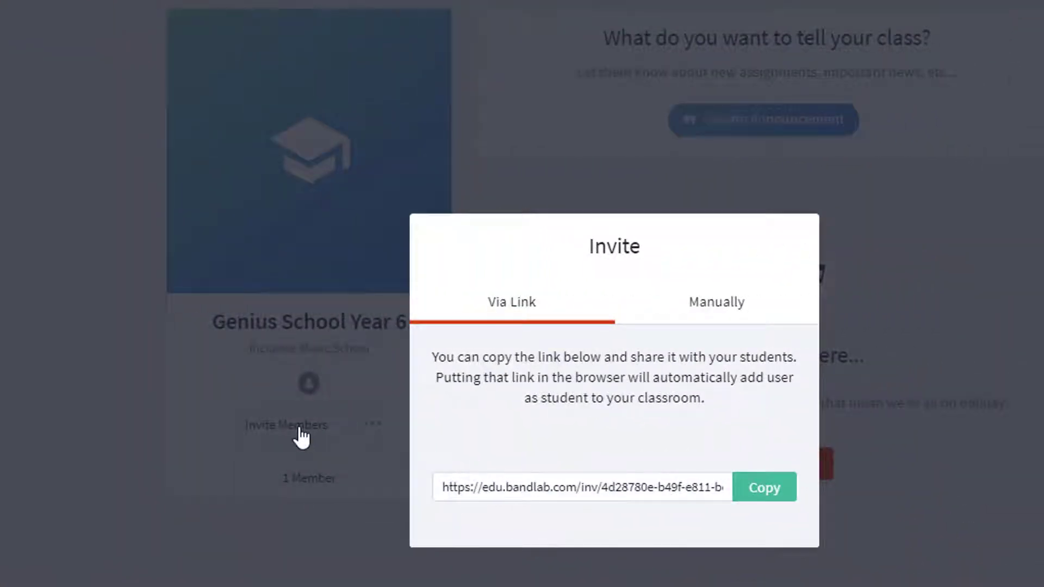
In the Manually tab, write the message 'Welcome to the Year 6 music making class' and enter the student's e-mail address
left_click(707, 307)
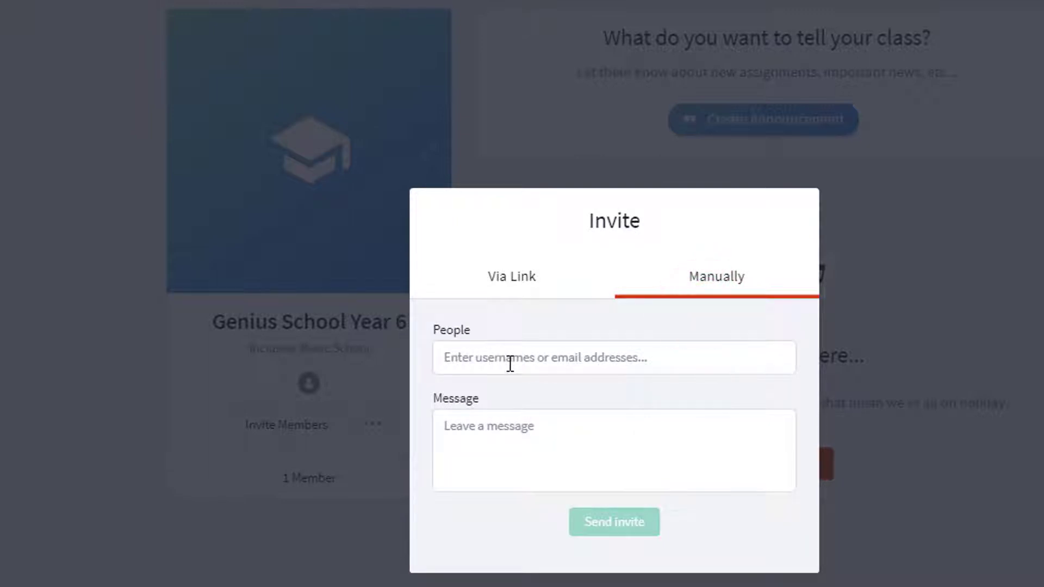
left_click(563, 434)
type("Welcome to the Year 6 music making class")
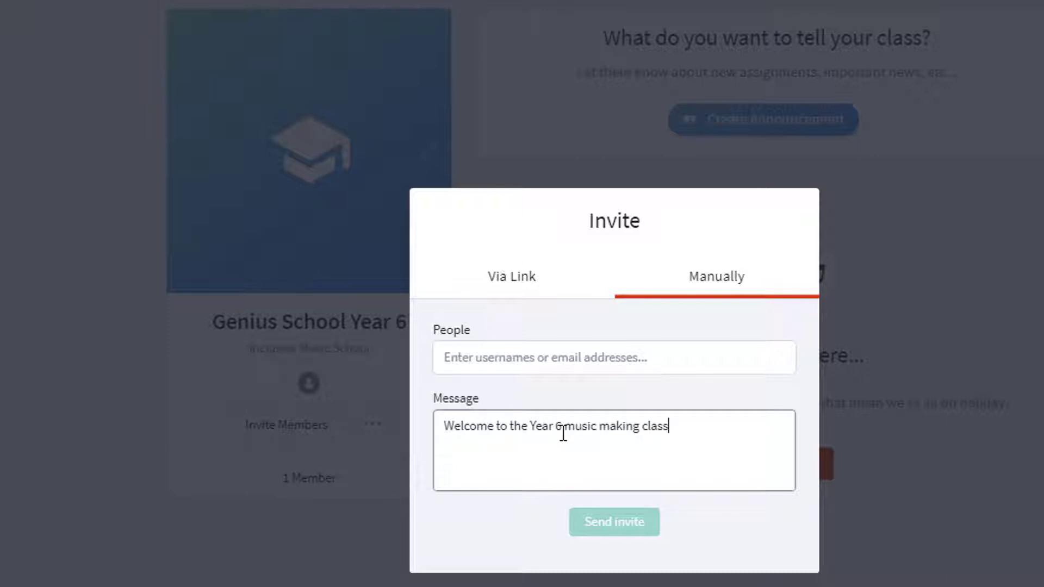
left_click(540, 361)
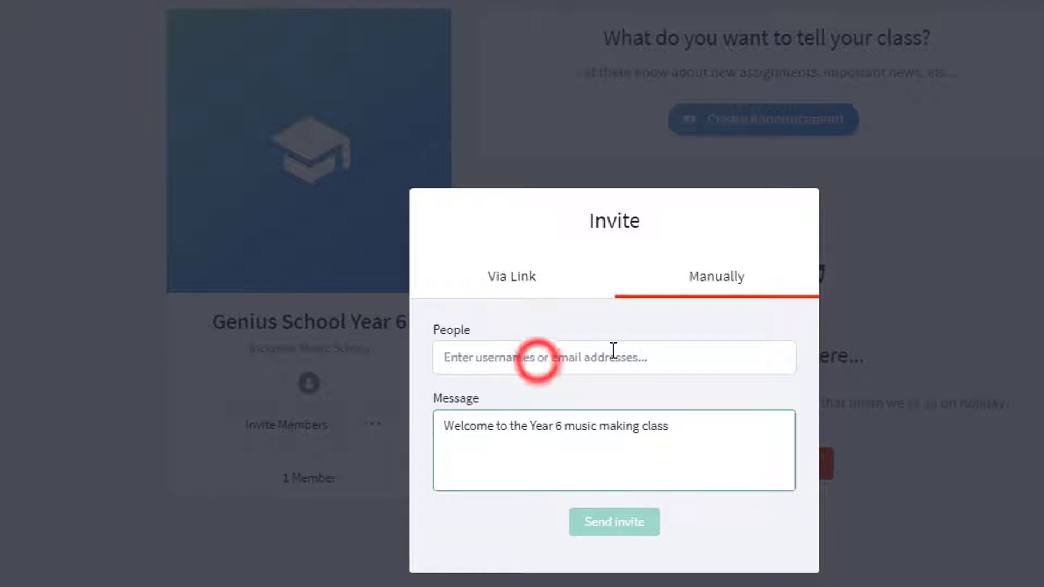
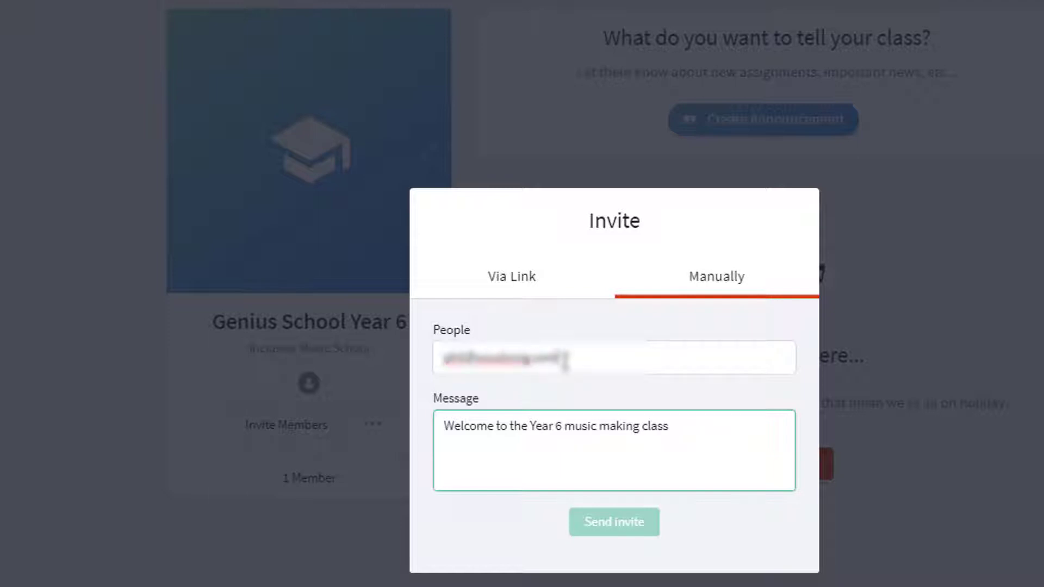